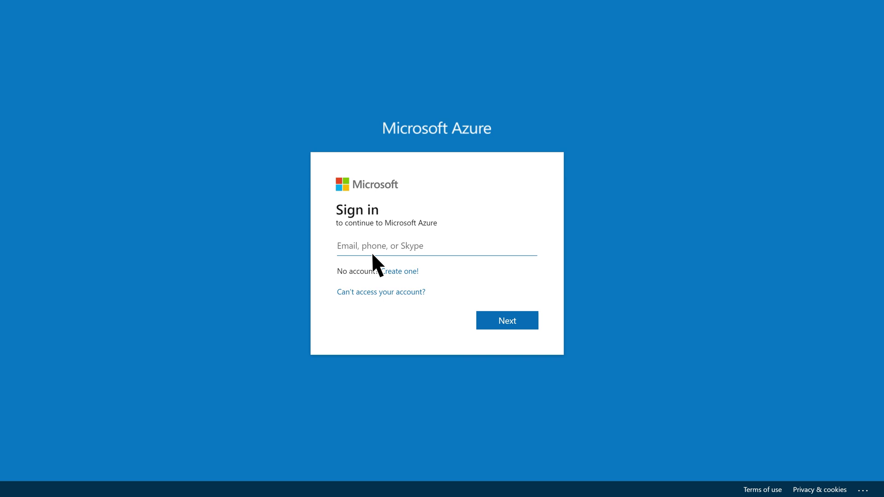
Sign in to the Microsoft Azure portal with the admin account email and password
key("Return")
type("********")
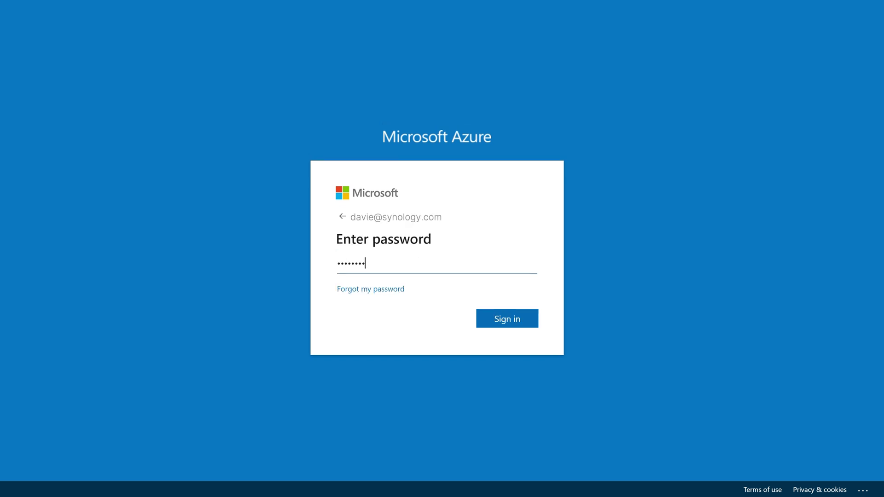
left_click(506, 318)
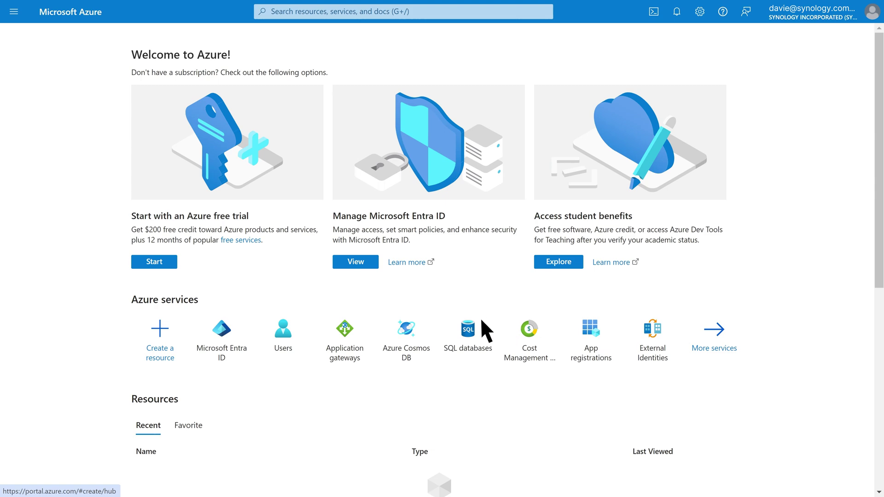
Download the directory's users list as the CSV file exportUsers_2024-4-10
left_click(286, 337)
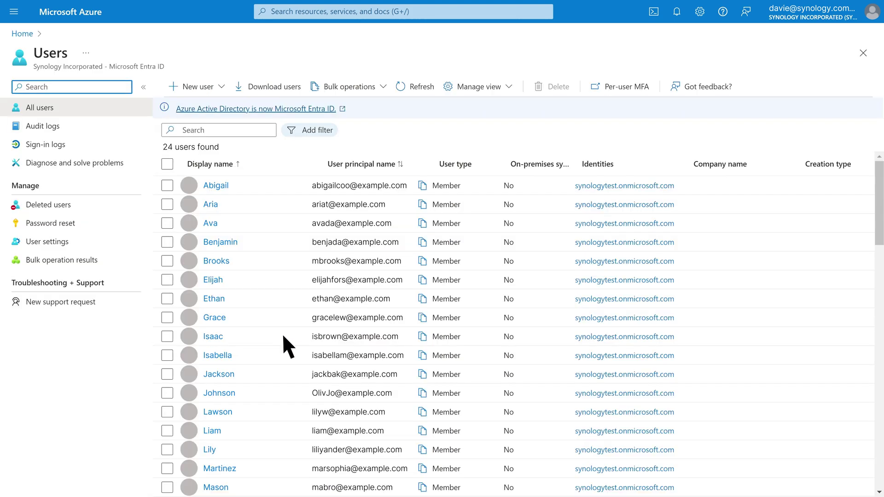
left_click(274, 86)
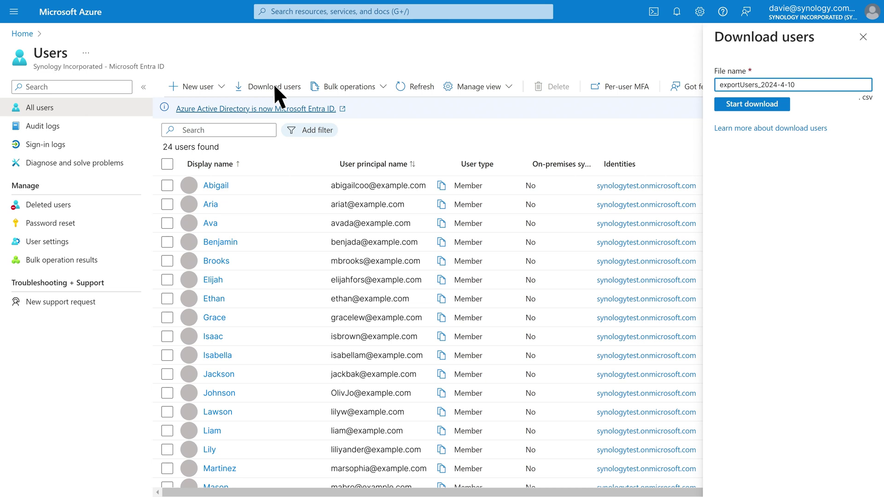
left_click(740, 103)
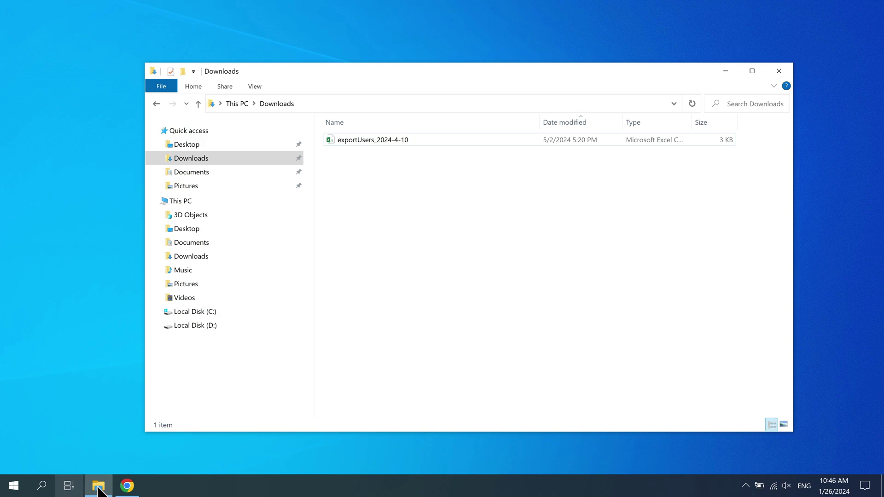
Review exportUsers_2024-4-10 in Excel, checking the user principal names, then return to C2 Identity
double_click(408, 139)
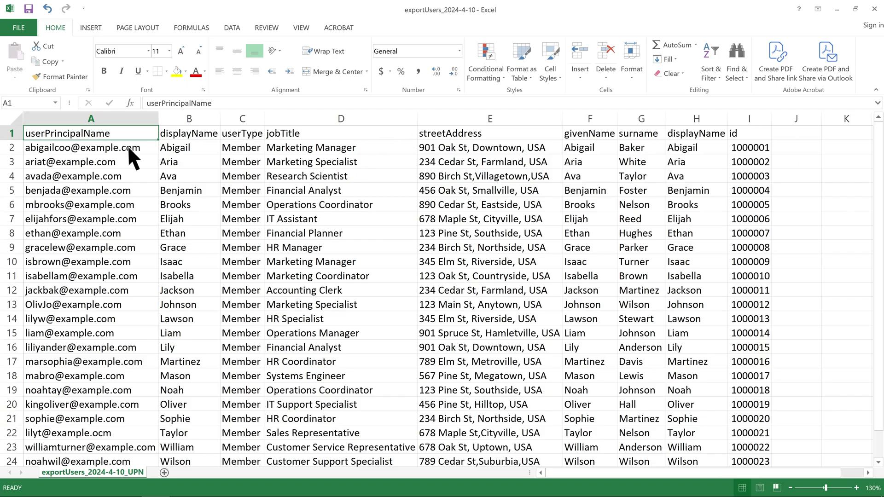
left_click(118, 147)
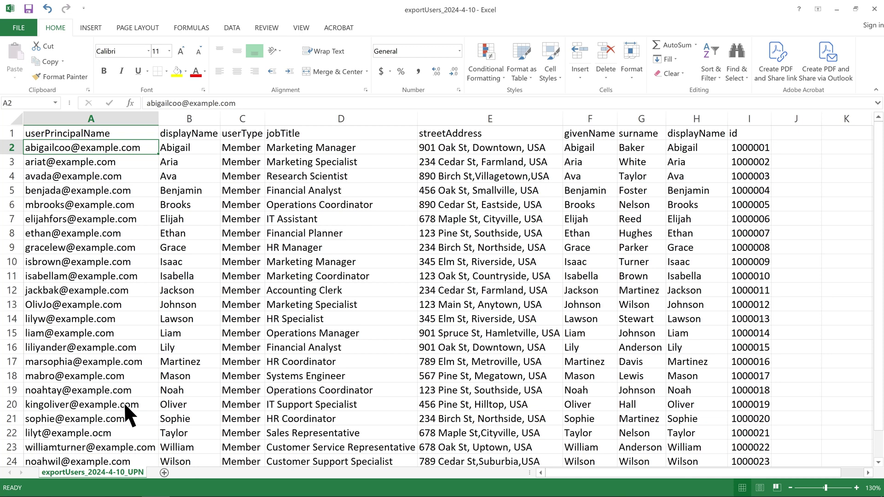
left_click(127, 486)
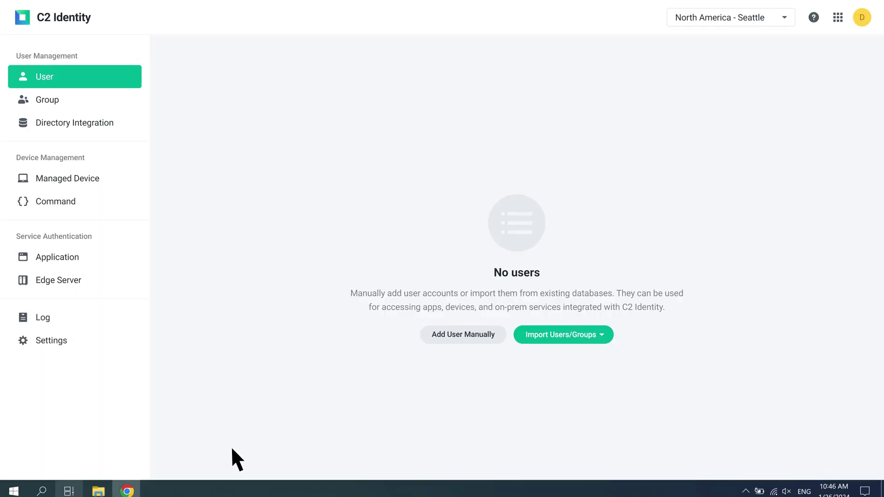
Import users from exportUsers_2024-4-10.csv using the From Microsoft 365 import source
left_click(561, 334)
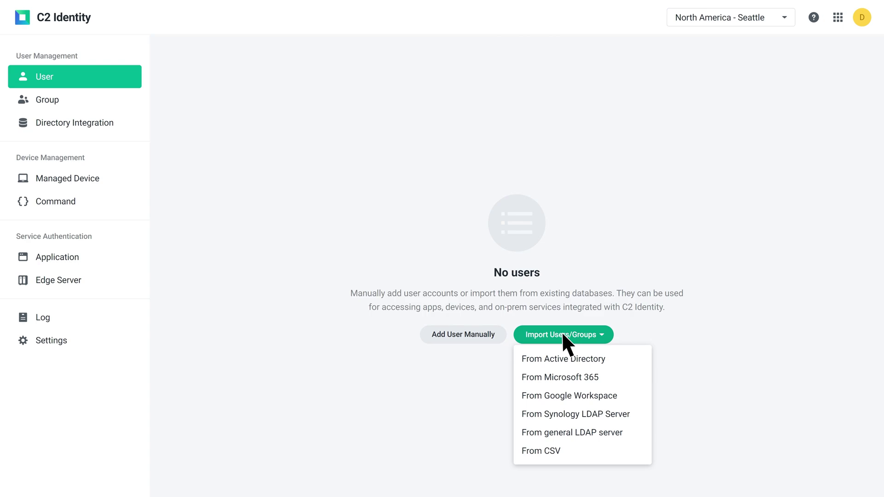
left_click(563, 378)
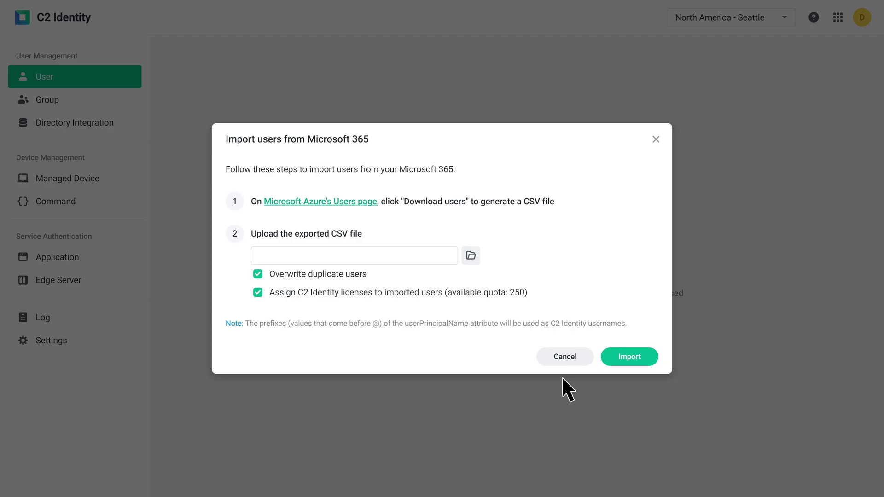
left_click(470, 257)
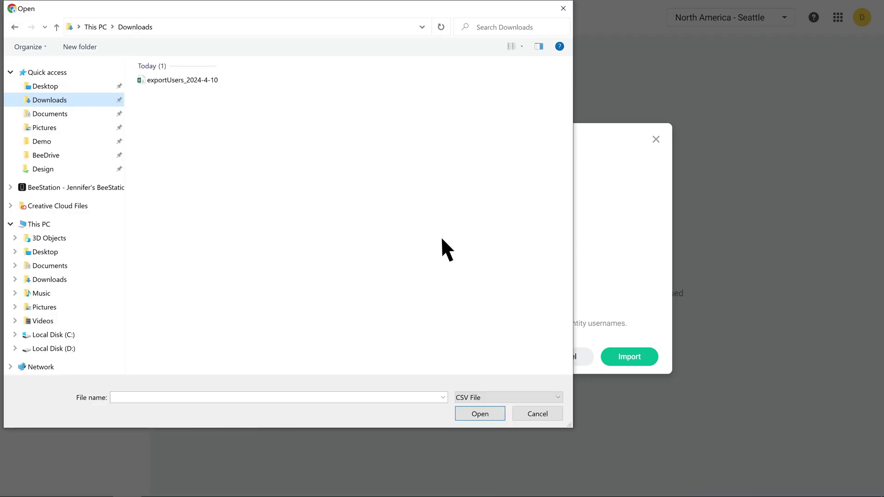
left_click(177, 80)
left_click(479, 413)
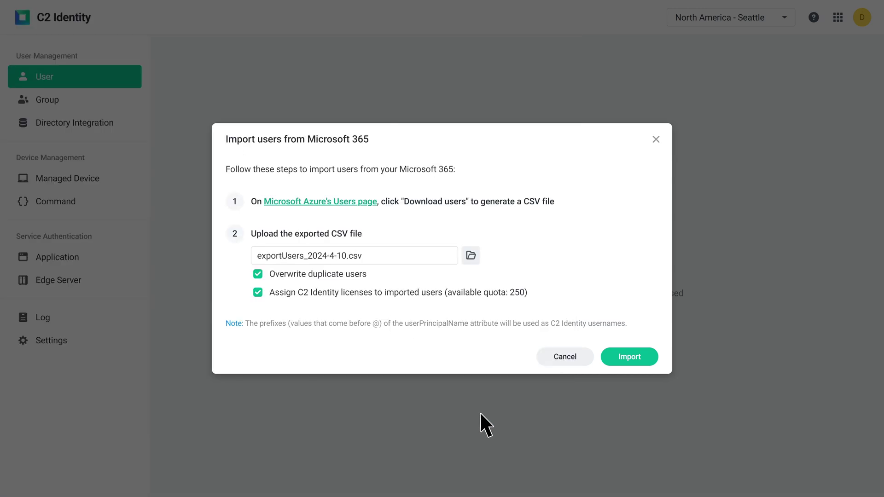
left_click(633, 355)
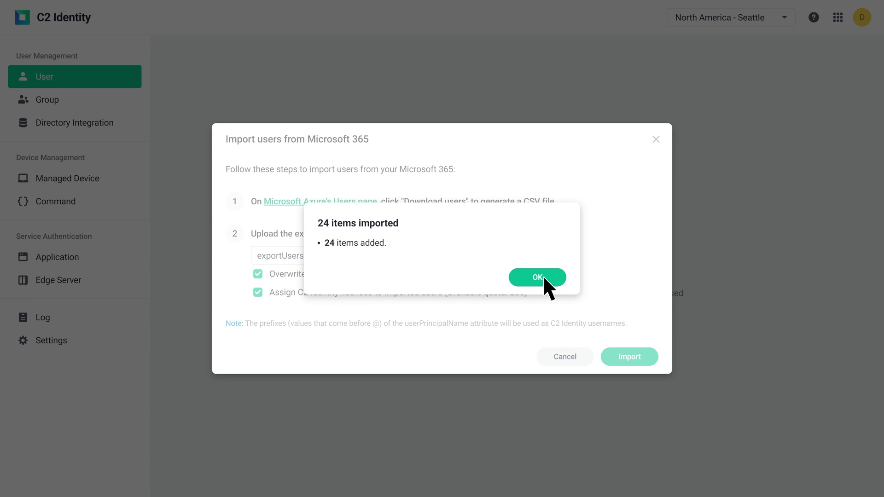
Acknowledge the 24 imported users and download their setup code file
left_click(543, 278)
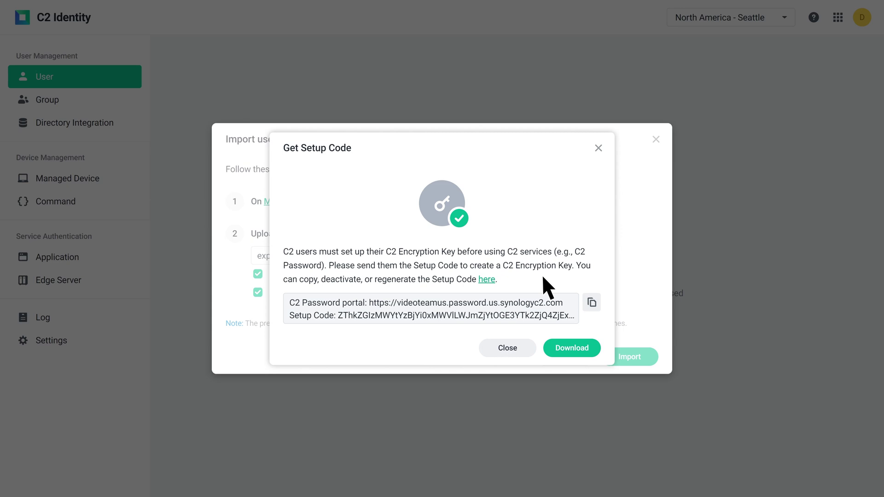
left_click(570, 350)
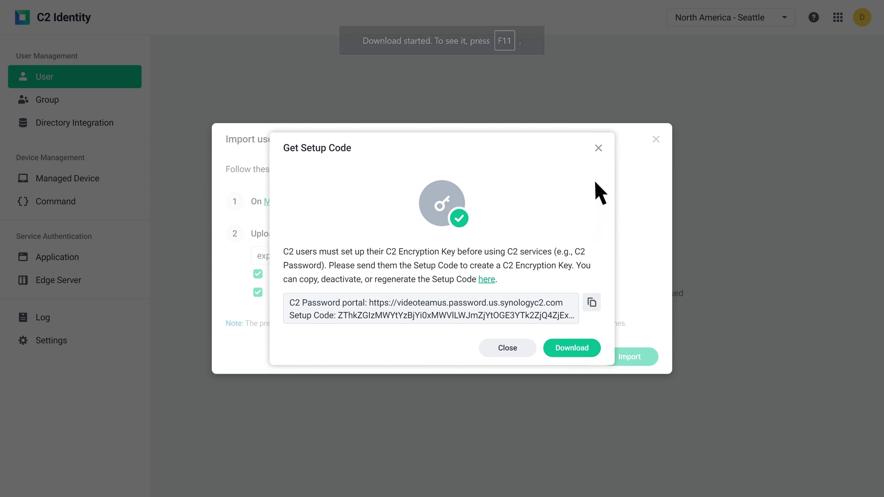
left_click(598, 148)
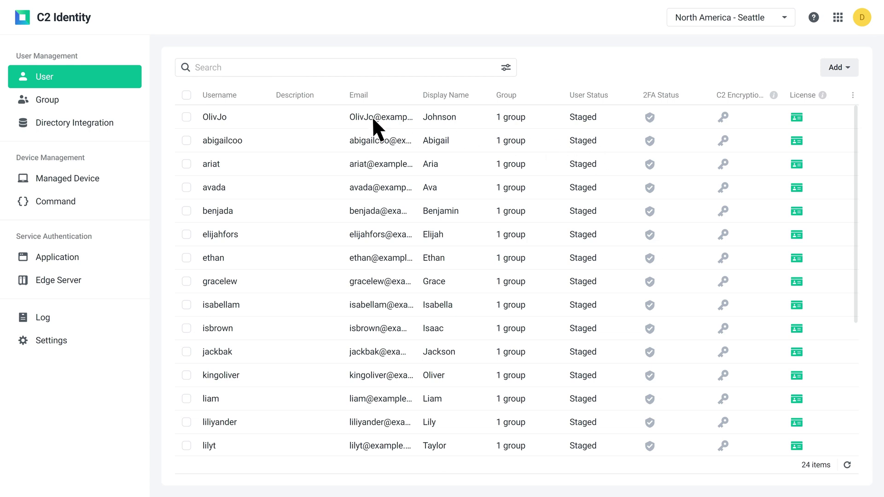
Select all 24 staged users and activate them through More > Activate
left_click(186, 95)
left_click(833, 67)
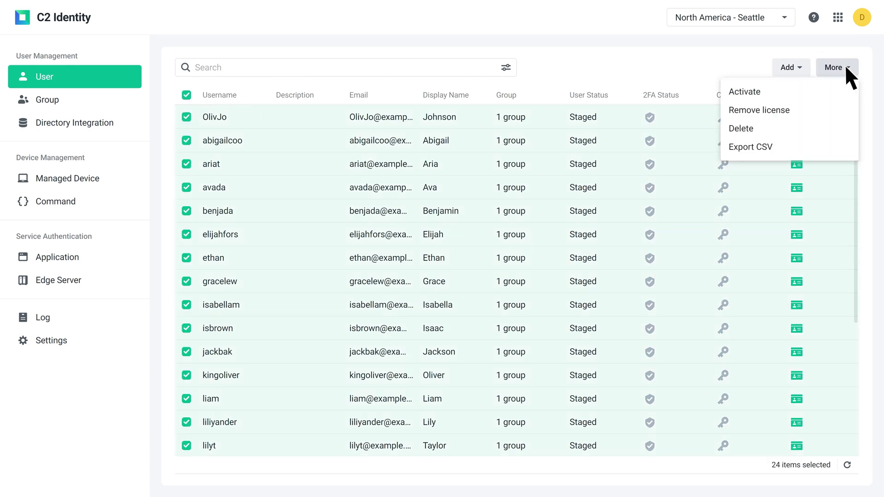
left_click(770, 89)
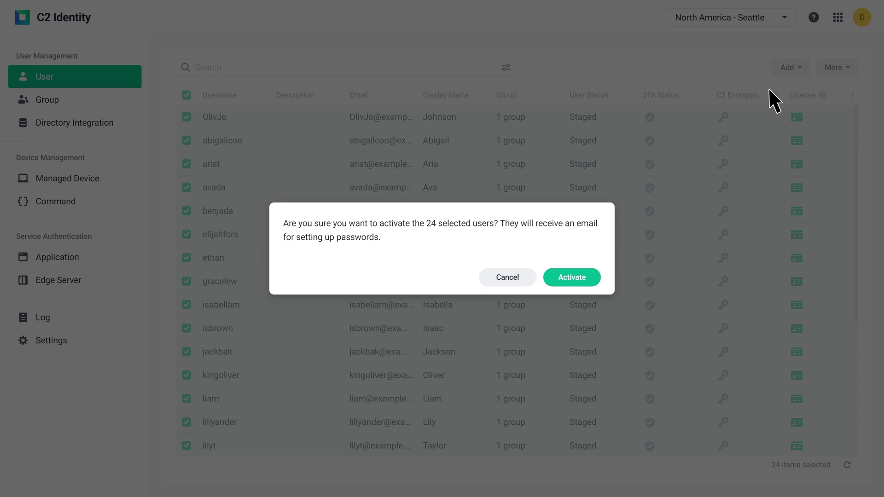
left_click(571, 273)
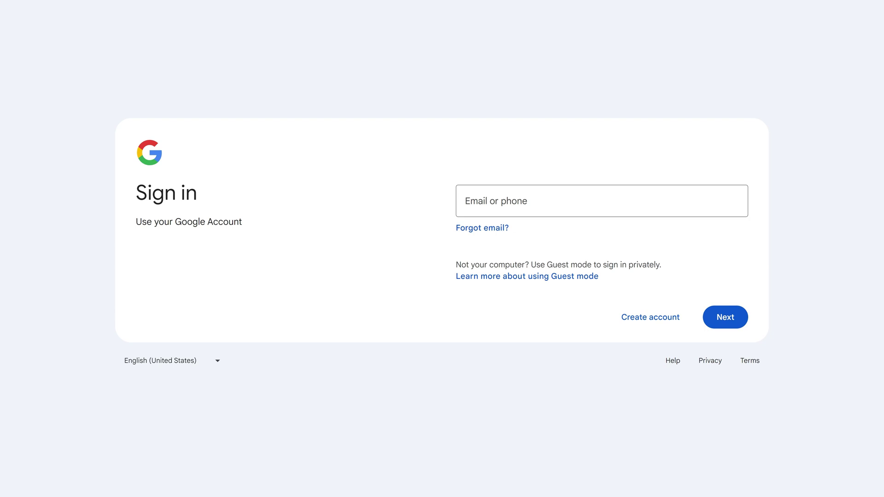
Sign in to the Google Admin console with the admin account email and password
left_click(538, 206)
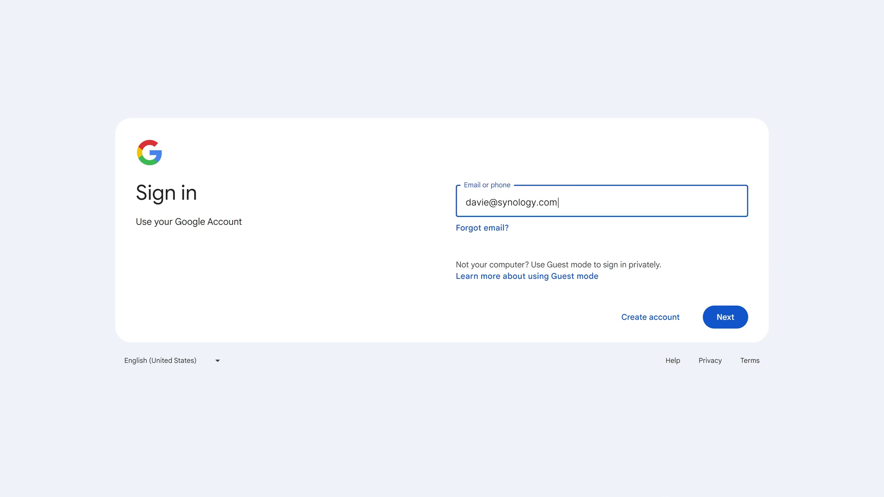
key("Return")
type("************")
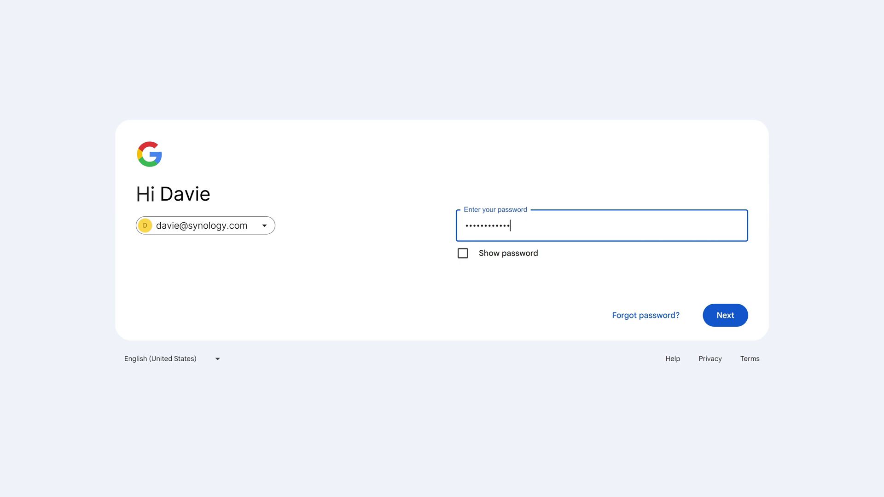
left_click(706, 316)
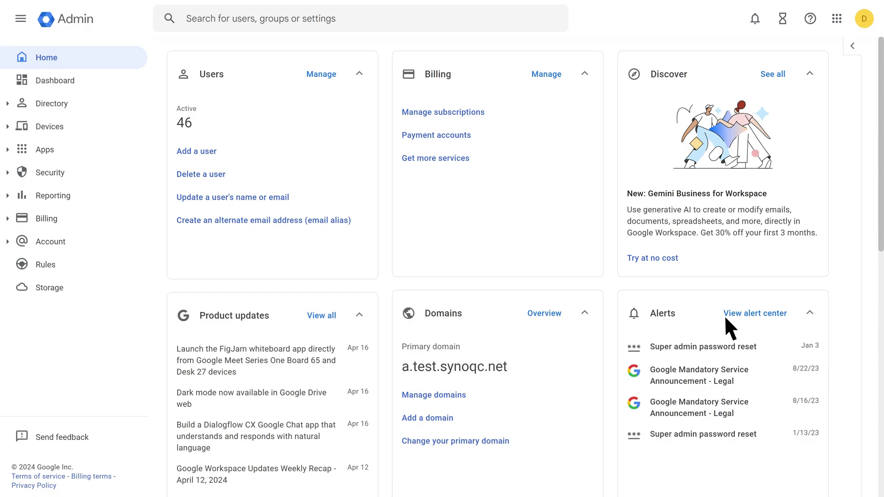
Export all users with all user info columns as a CSV file
left_click(321, 74)
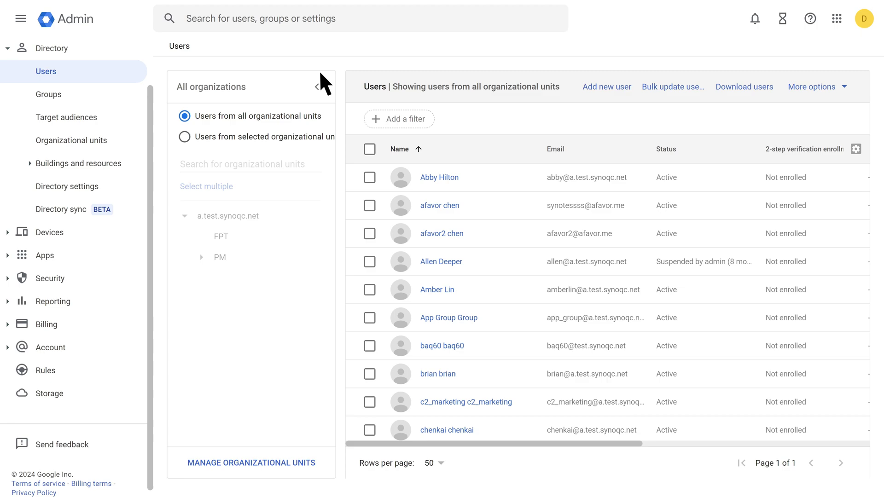
left_click(745, 85)
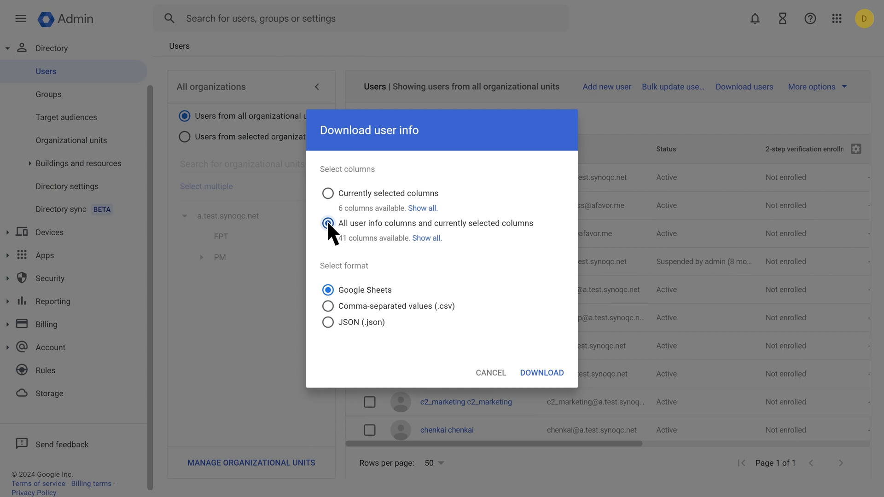
left_click(328, 306)
left_click(542, 372)
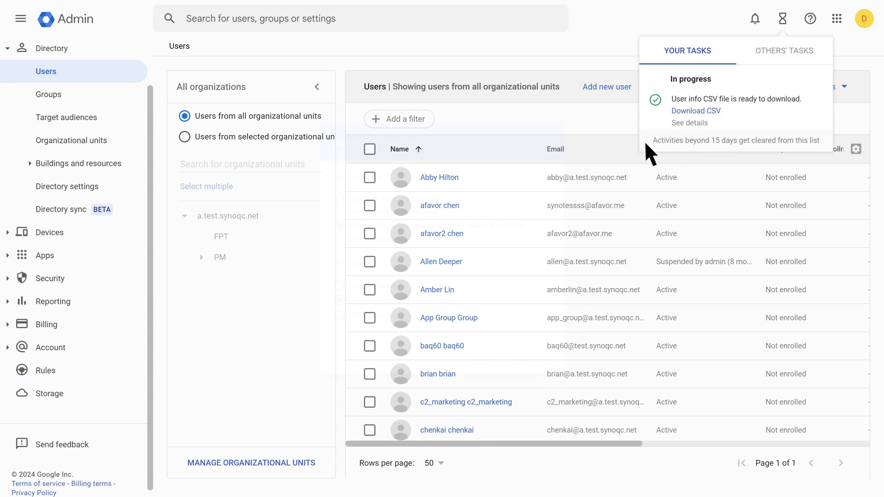
Review User_Download_17042024_150124 in Excel, checking the email column, then return to C2 Identity
left_click(97, 486)
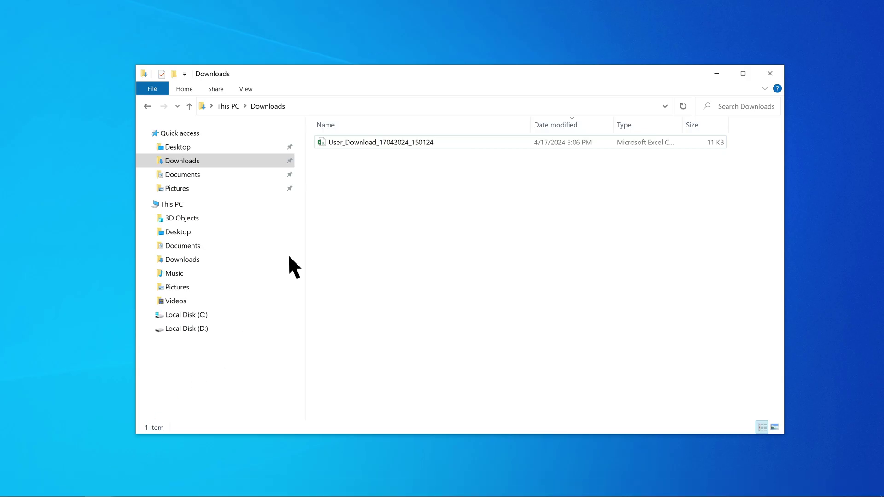
double_click(385, 143)
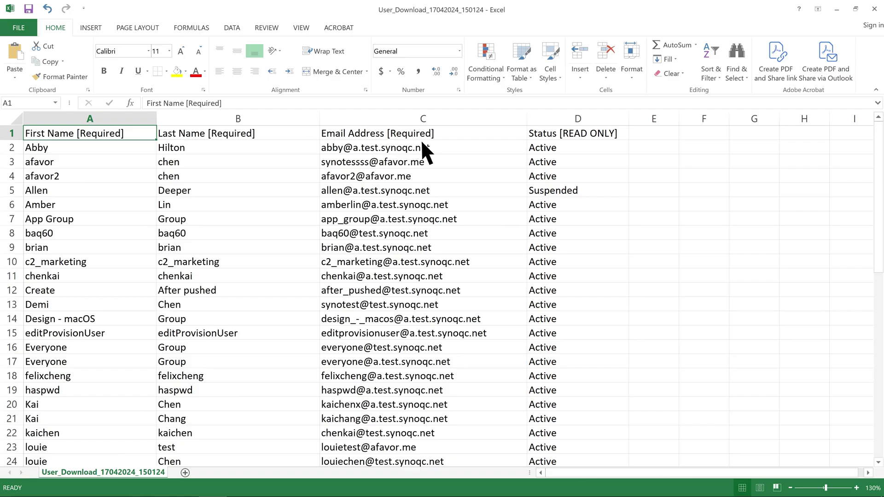
left_click(443, 147)
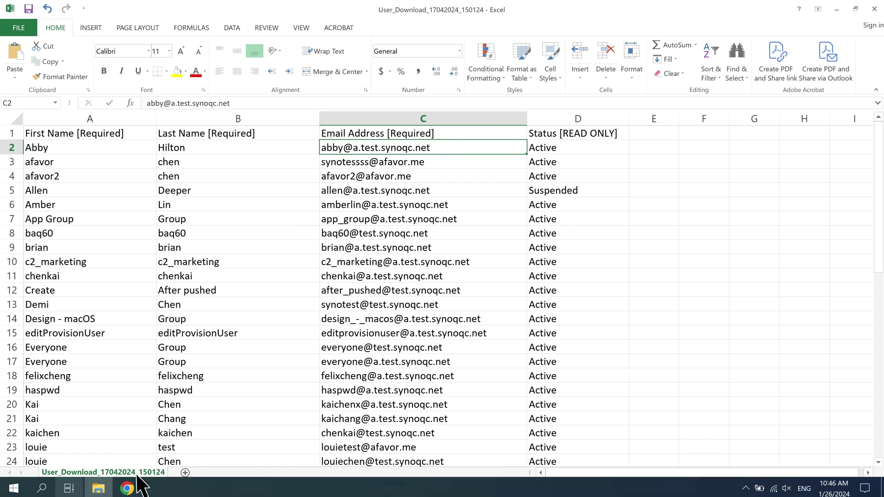
left_click(127, 486)
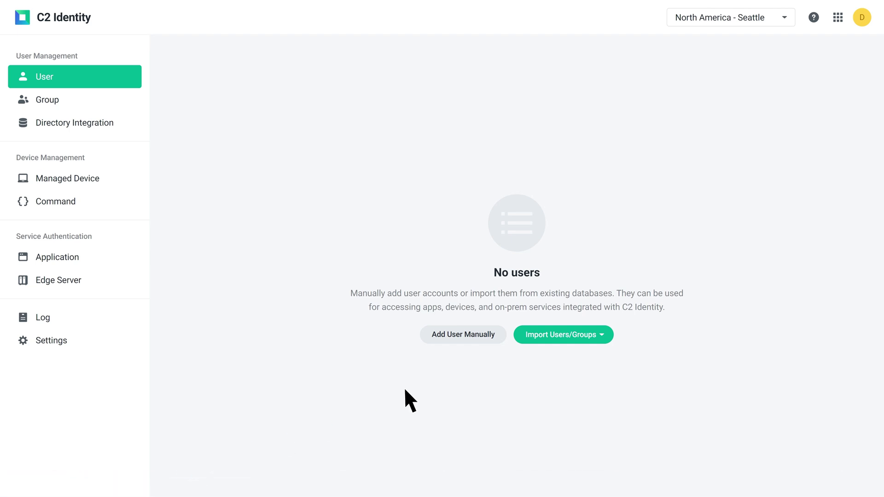
Import the User_Download_17042024_150124 CSV using the From Google Workspace import source
left_click(560, 336)
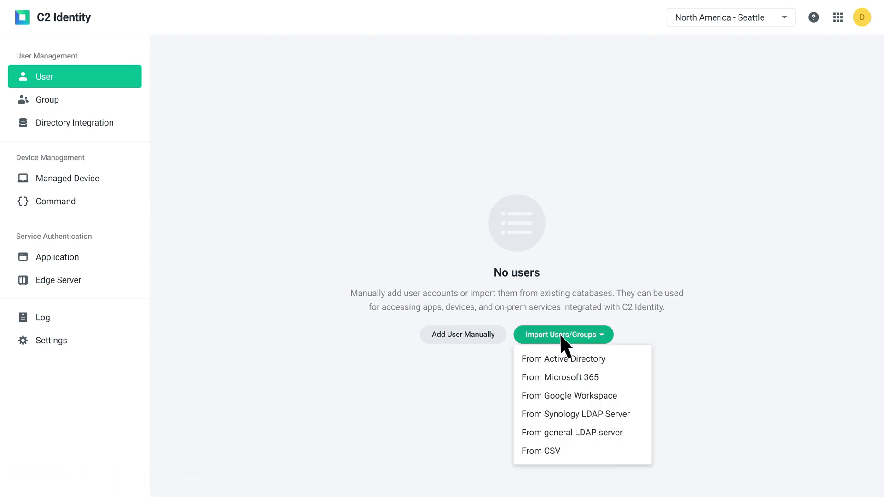
left_click(560, 395)
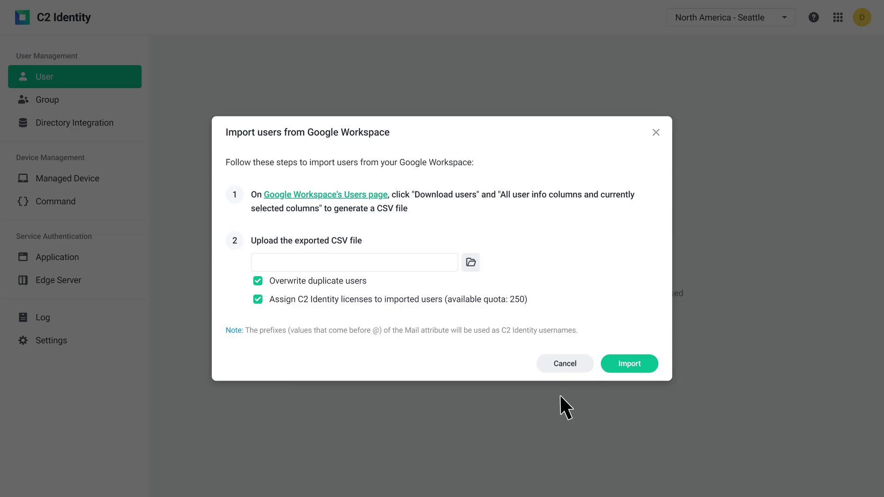
left_click(471, 261)
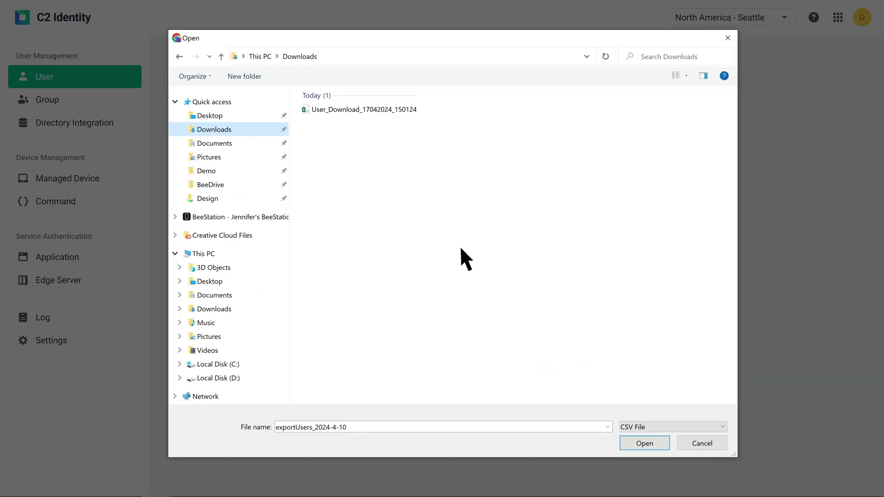
left_click(649, 444)
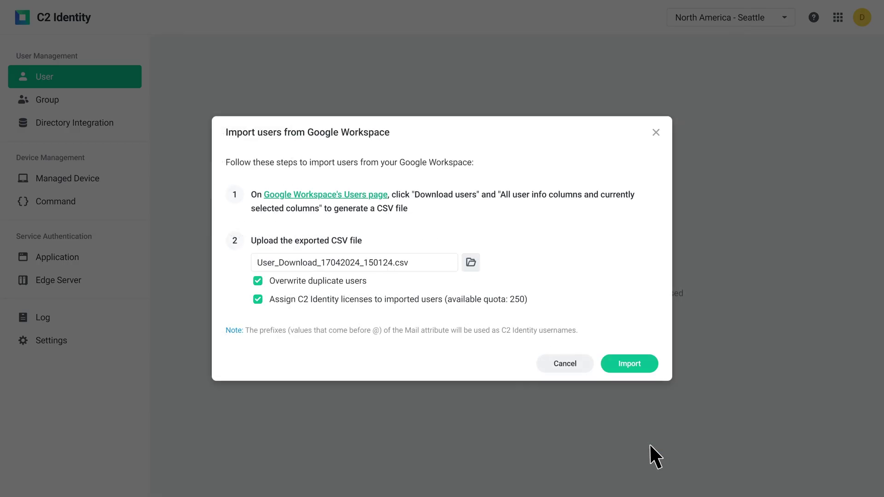
left_click(629, 366)
Dismiss the not-imported items warning and download the setup code for the 46 users
left_click(575, 296)
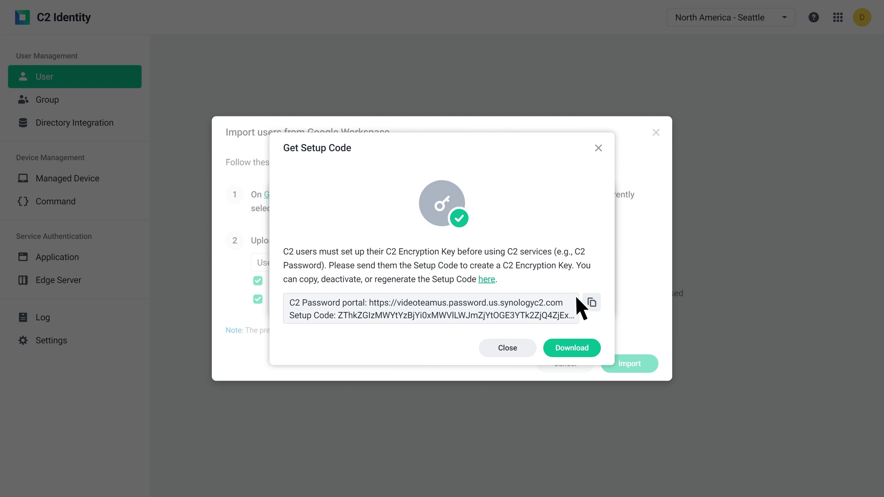
left_click(575, 346)
left_click(598, 148)
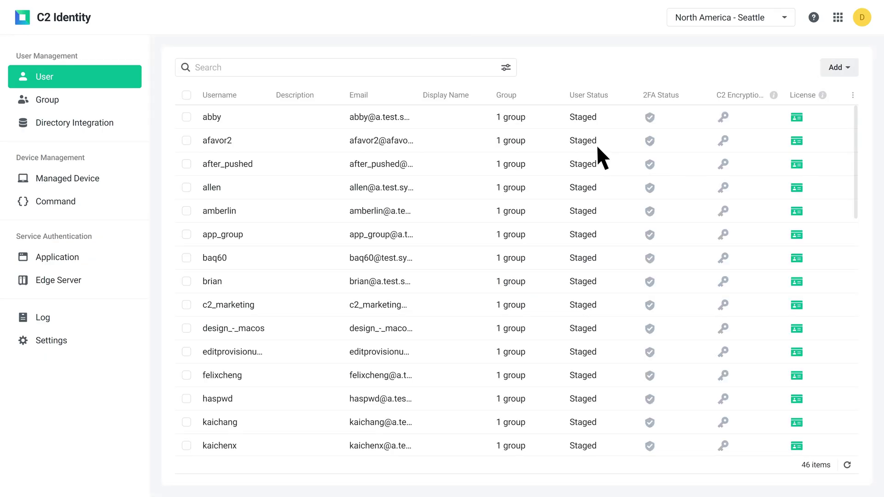
Select all 46 staged users and choose Activate from the More menu
left_click(187, 95)
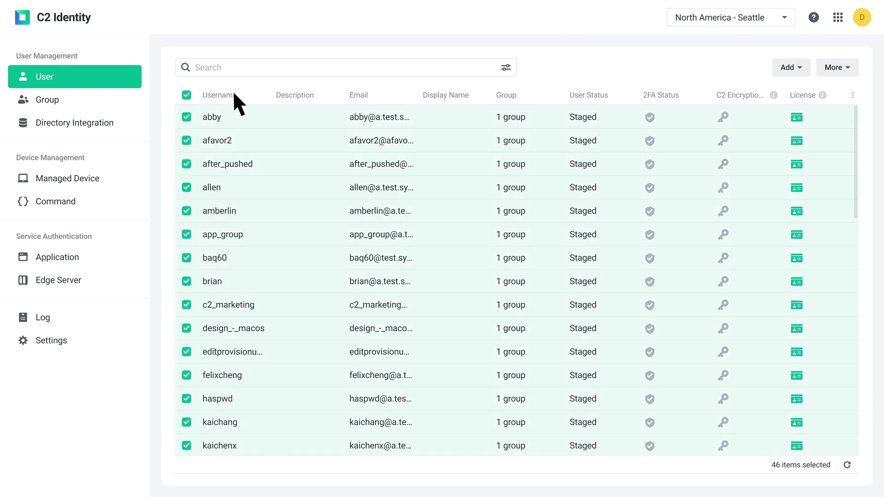
left_click(835, 68)
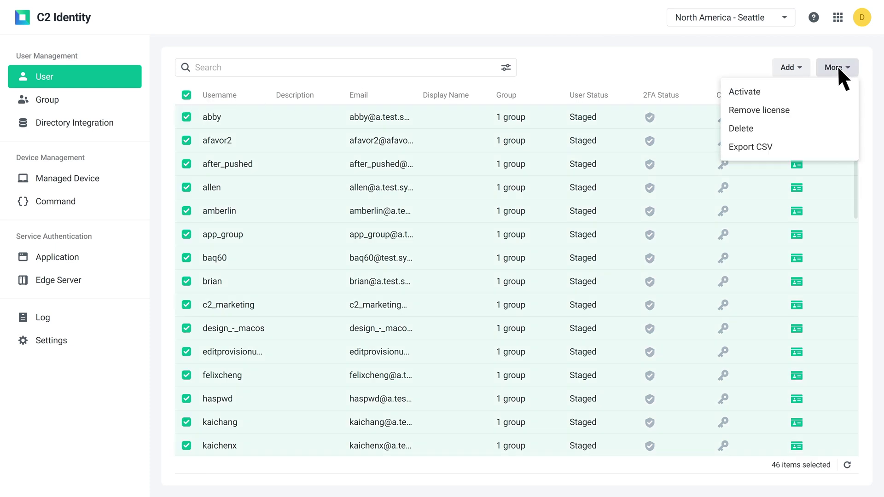
left_click(786, 88)
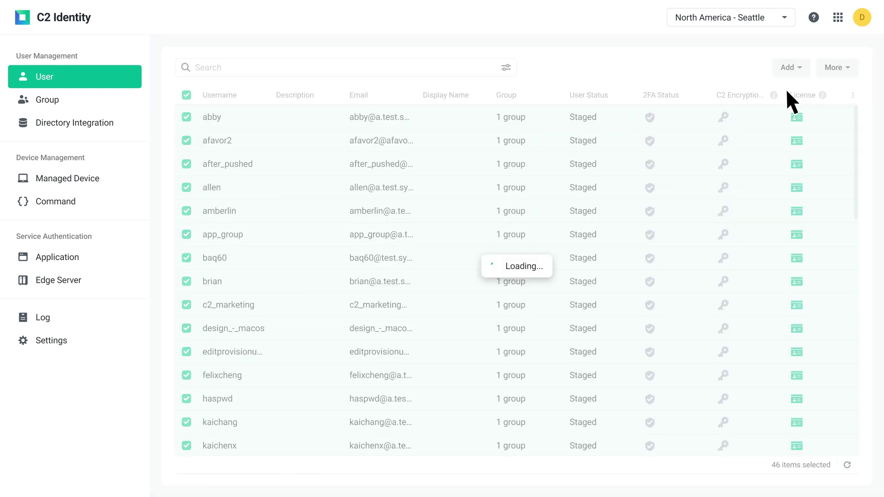